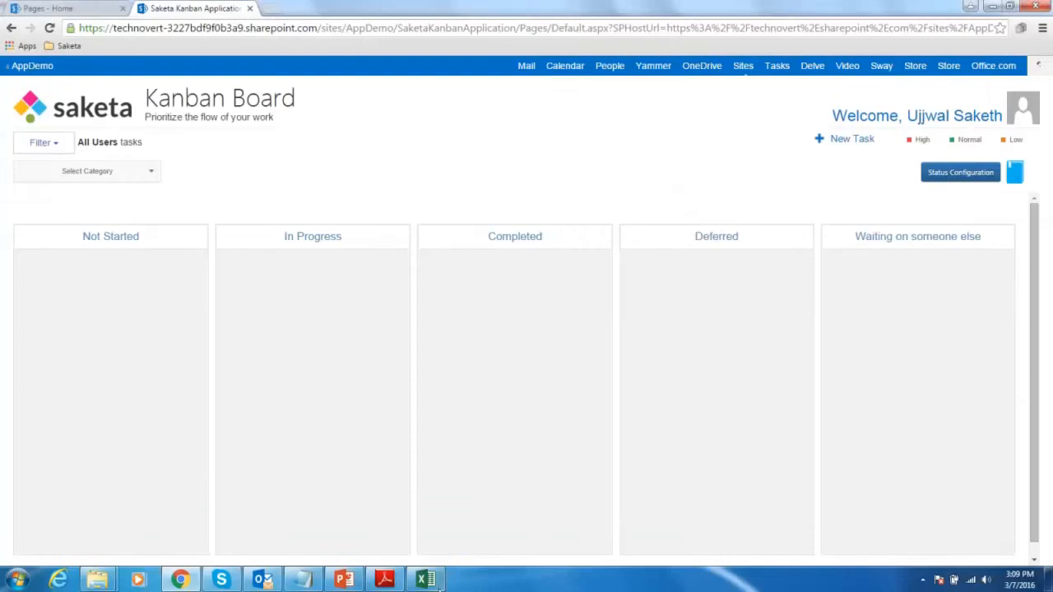
- Switch to the Excel workbook and examine the four order-stage headings in row 4, from Received Order to Unable to fulfill Order
left_click(426, 579)
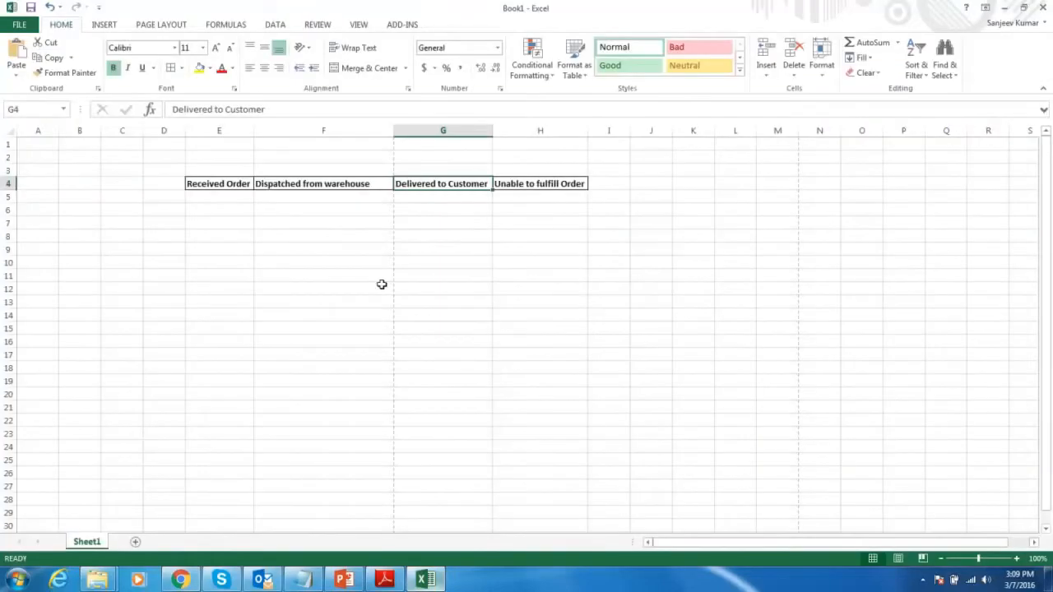
left_click(224, 179)
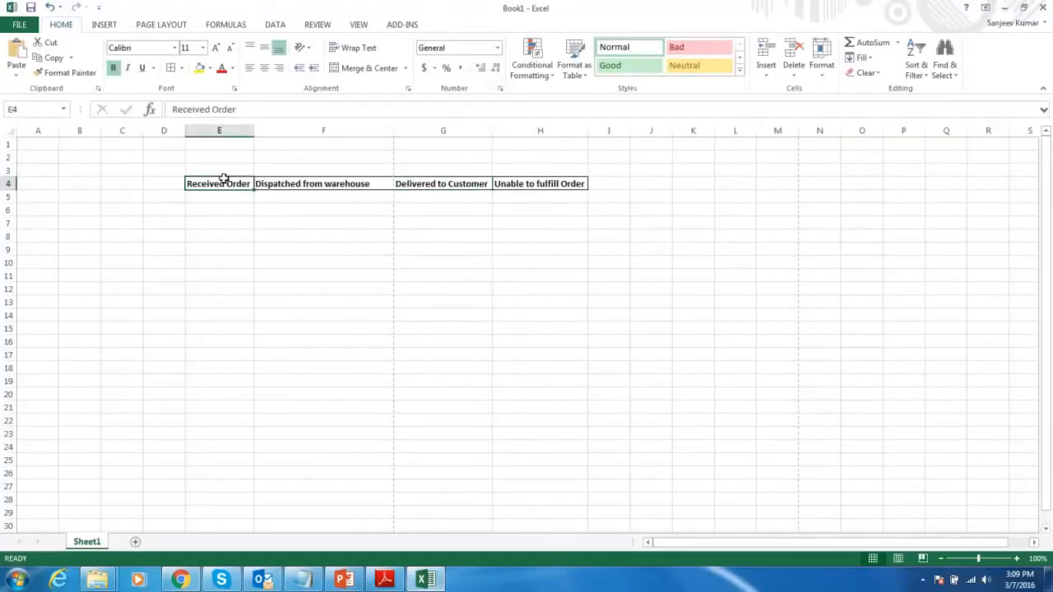
key("shift+Right")
key("shift+Right")
key("shift+Right")
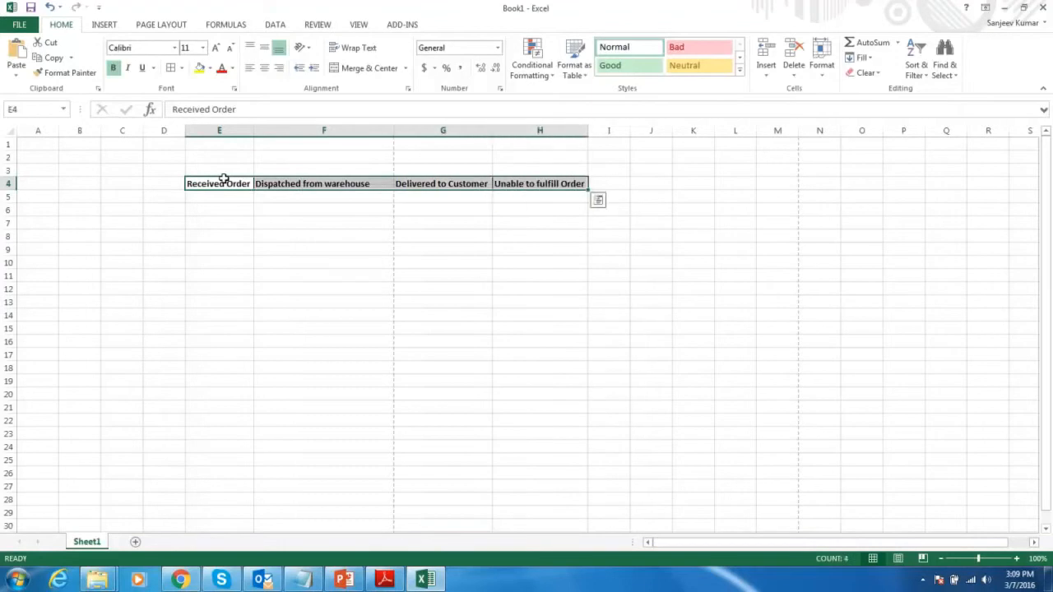
key("Left")
key("Right")
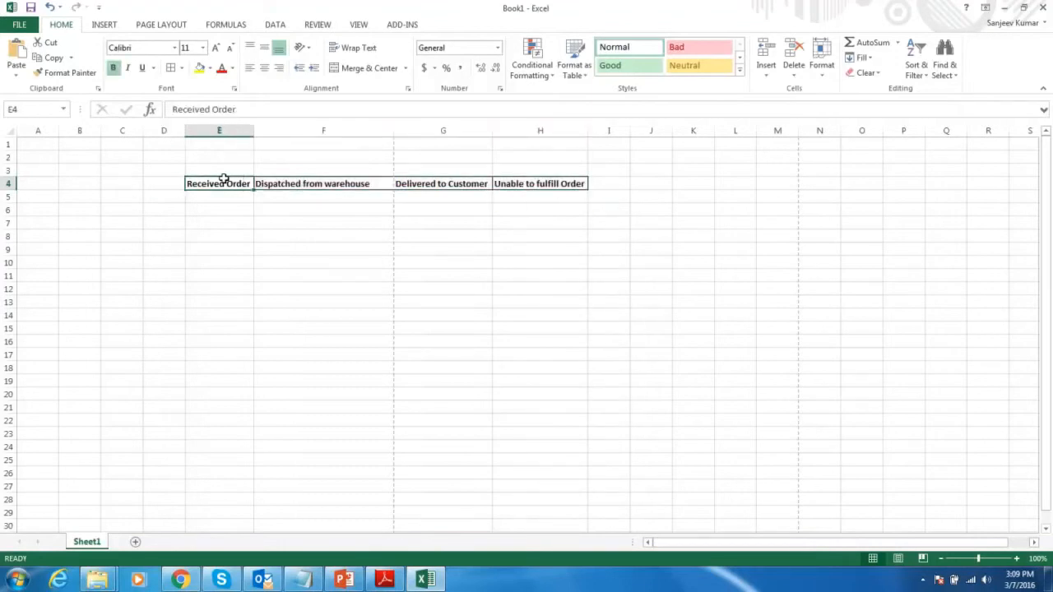
key("Right")
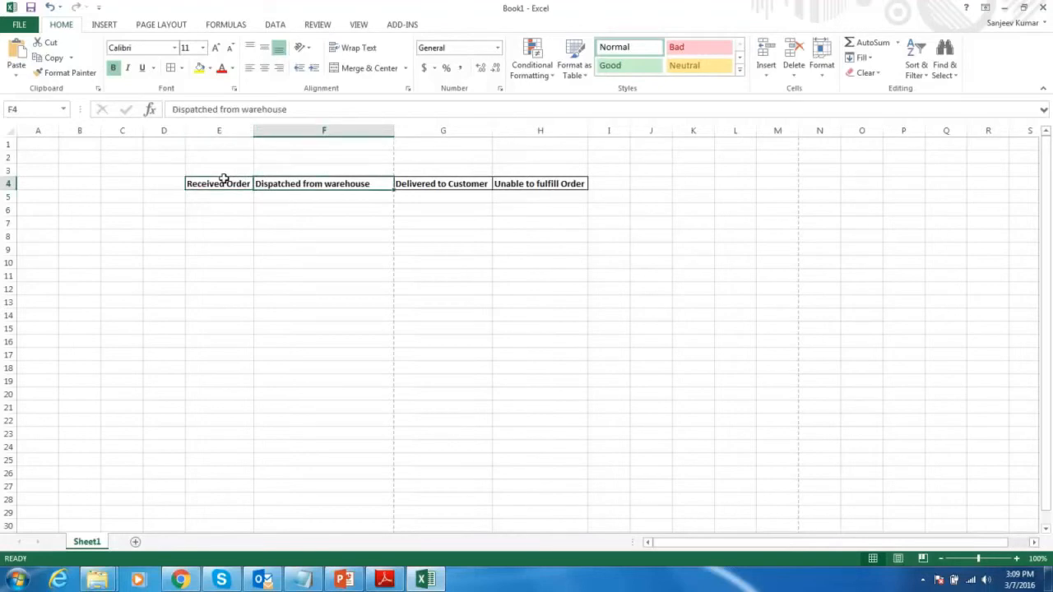
key("Right")
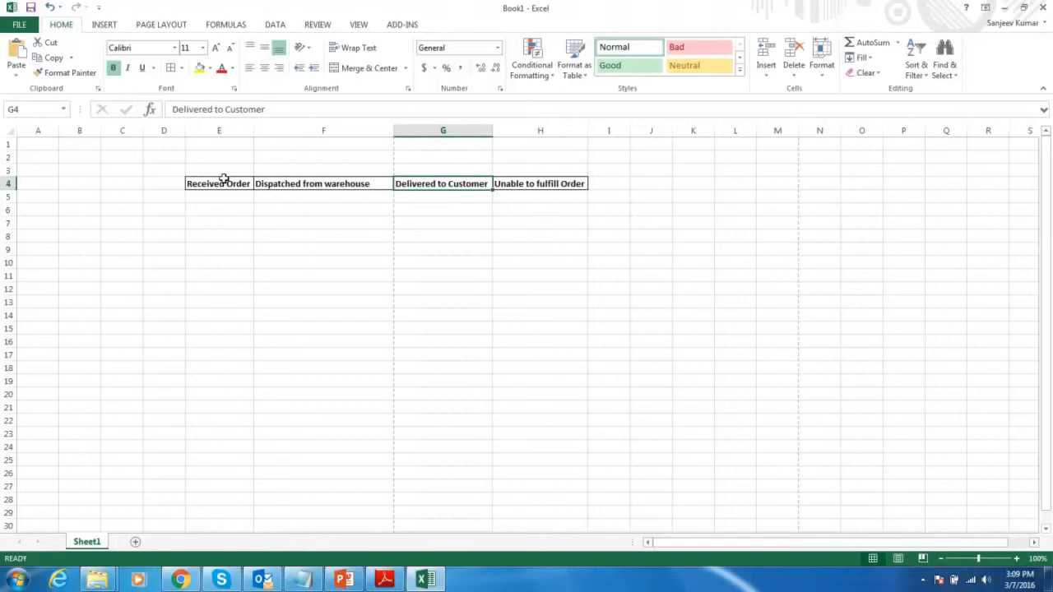
key("Right")
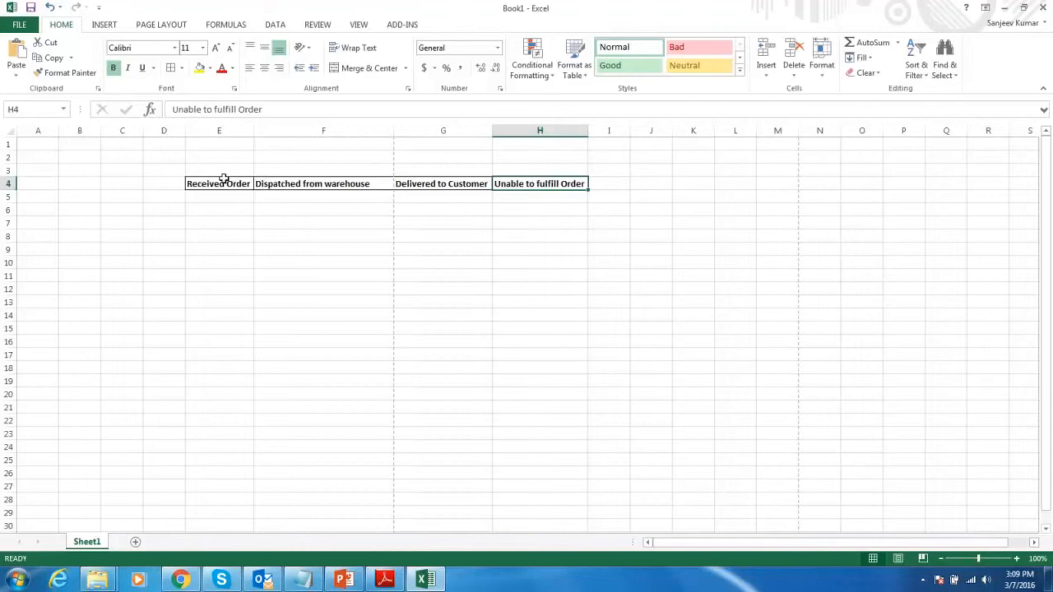
key("shift+Left")
key("shift+Left")
key("shift+Left")
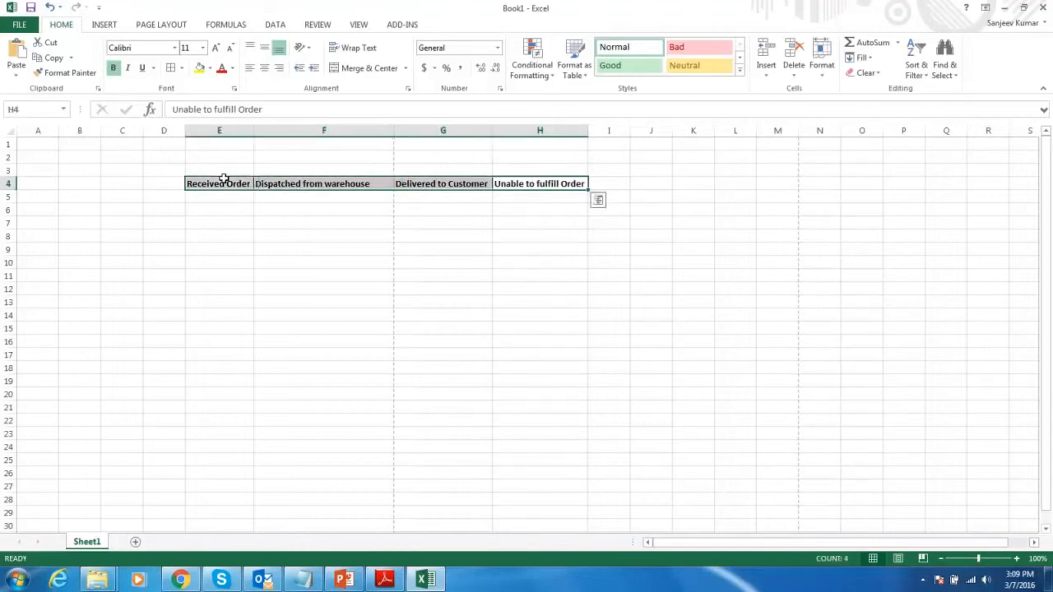
- Switch back to the Kanban board in Chrome and open its status configuration for adding or deleting statuses
left_click(192, 583)
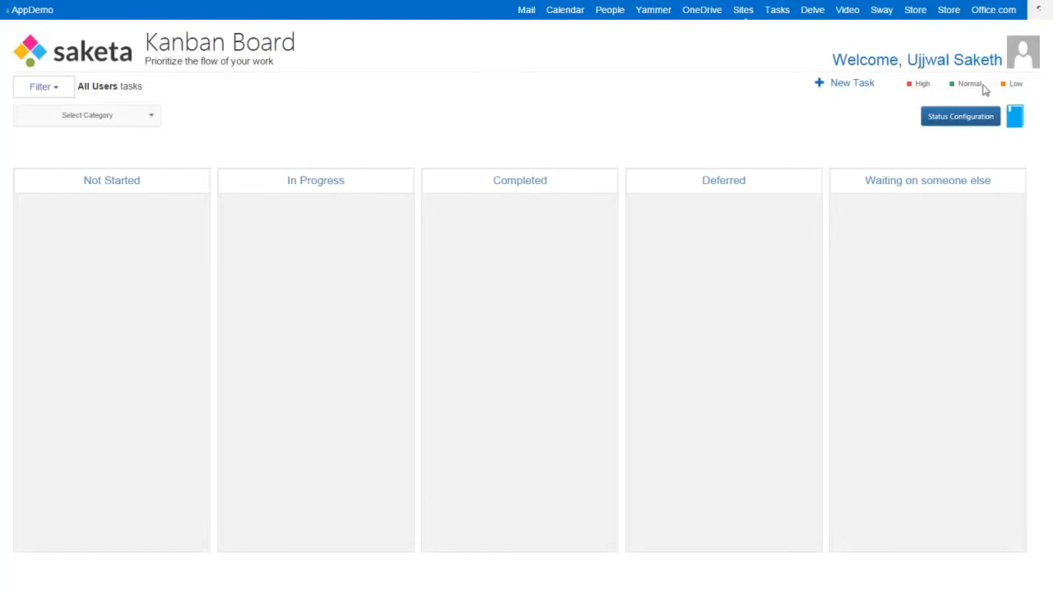
left_click(952, 130)
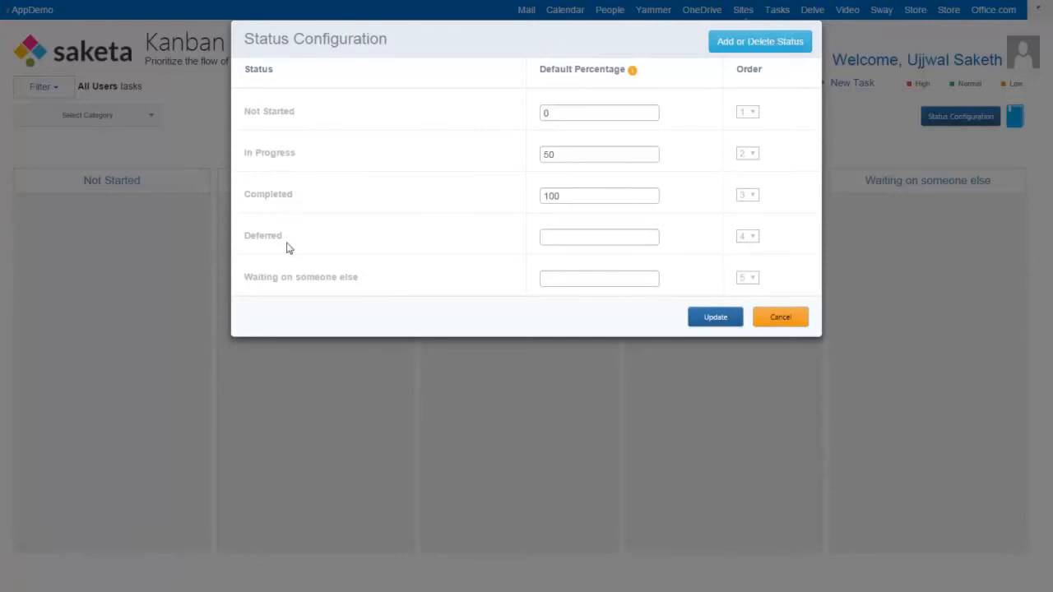
left_click(568, 195)
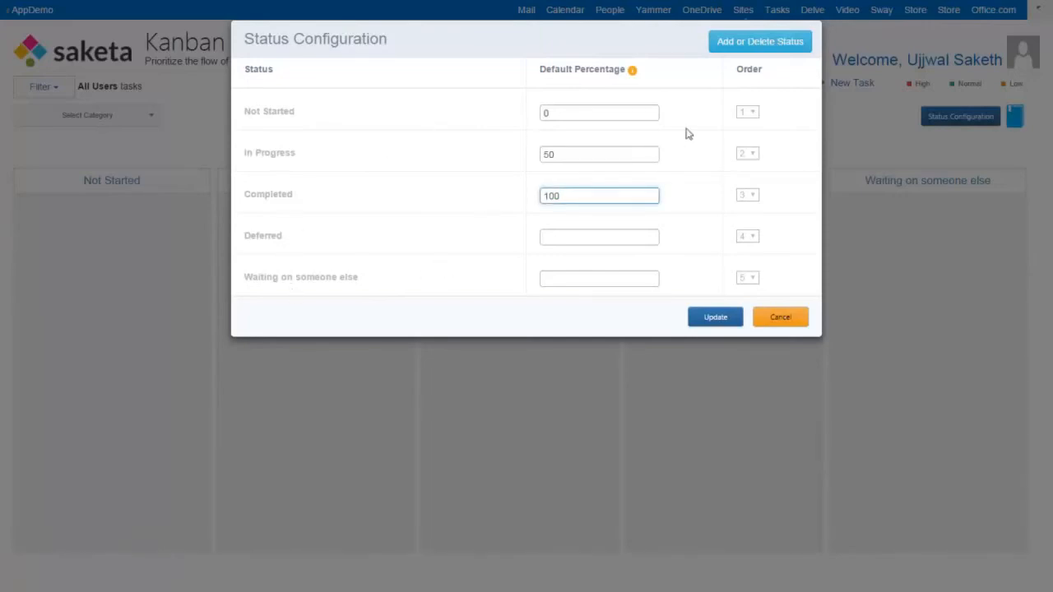
left_click(724, 51)
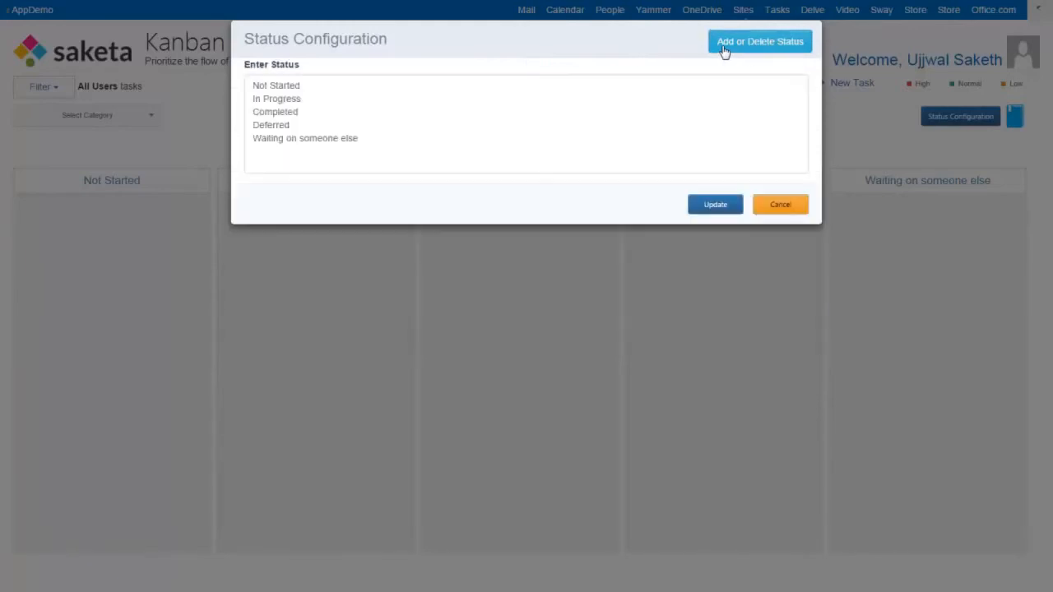
- Replace all the default statuses in the list with "Order Received" and "Dispatched from Warehouse", each on its own line
left_click(379, 140)
key("shift+Up")
key("shift+Up")
key("shift+Up")
key("shift+Up")
key("shift+Up")
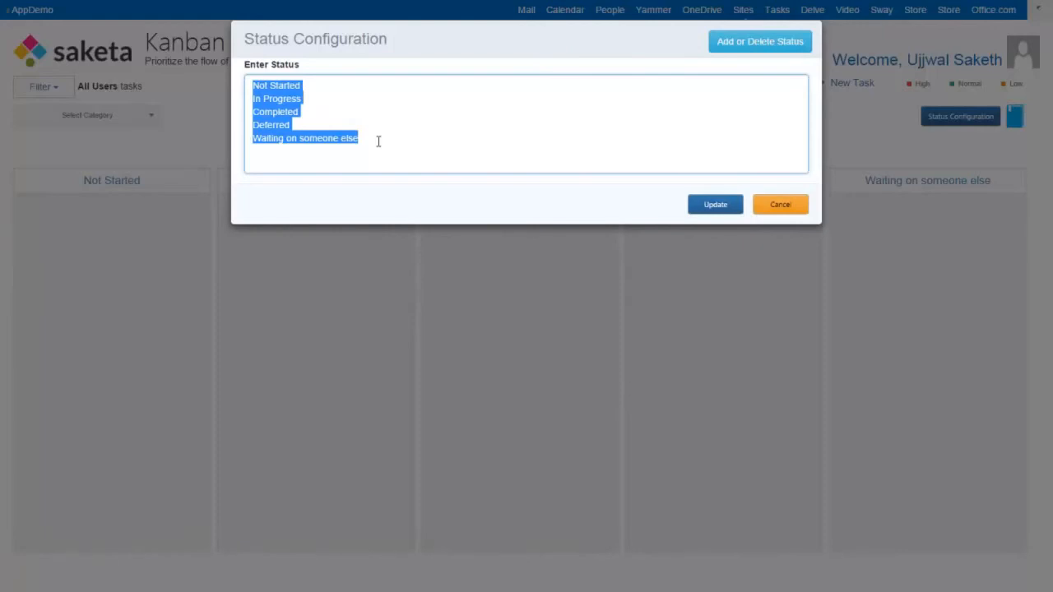
type("Order ")
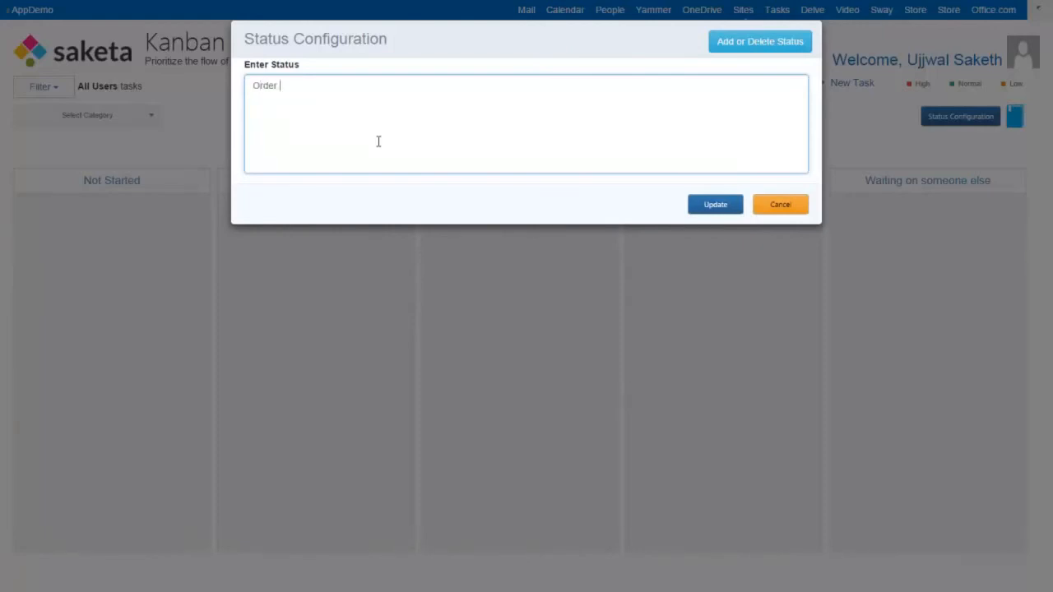
type("Received")
key("Return")
type("Dispatched from Warehouse")
key("Return")
- Add the statuses "Delivered to Customer" and "Unable to fulfill order" on separate lines and save the status list
type("Delive")
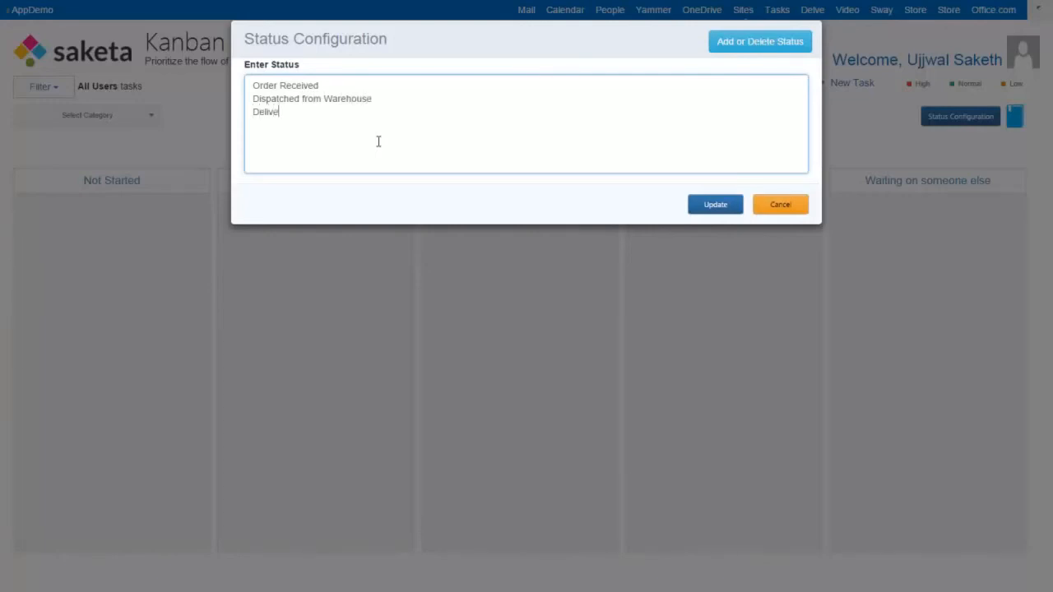
type("red to Customer")
key("Return")
type("Unable to fulfi")
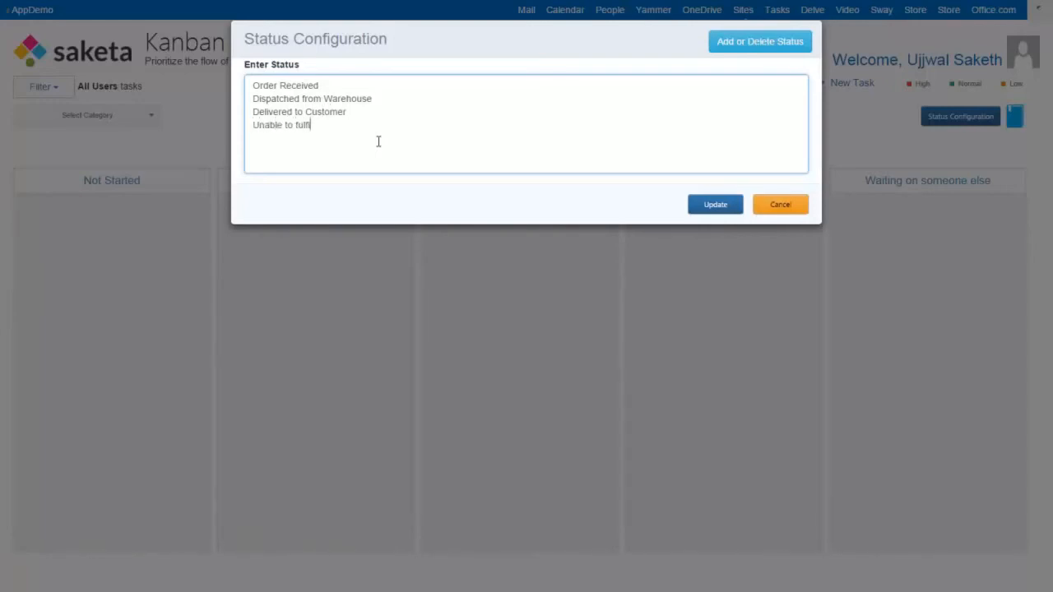
type("ll orde")
key("BackSpace")
key("BackSpace")
type("der")
left_click(698, 205)
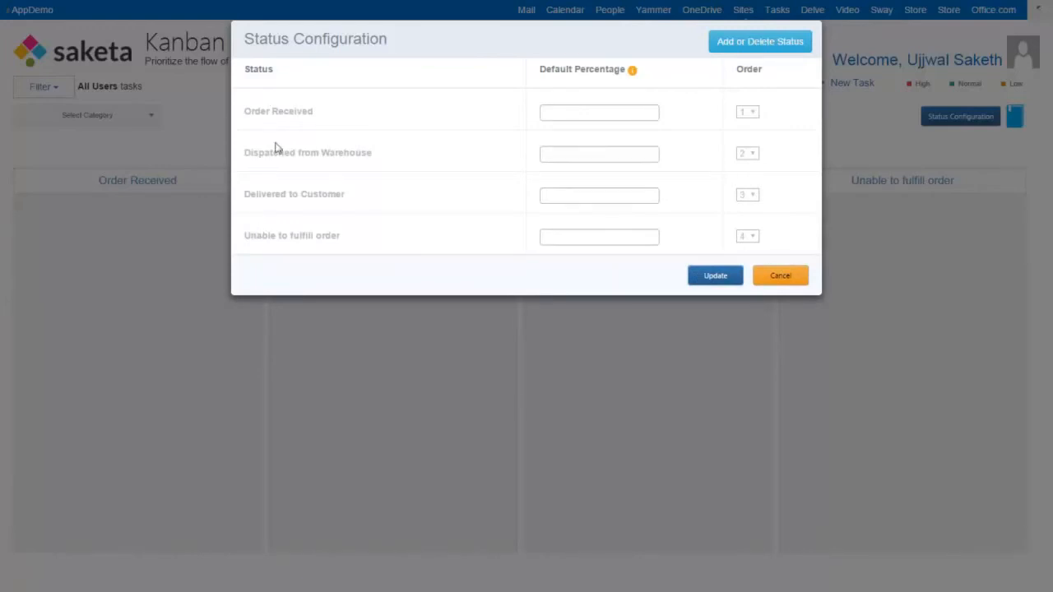
- Set the default percentages to 0 for Order Received, 50 for Dispatched from Warehouse and 100 for Delivered to Customer, and save them
mouse_move(632, 73)
left_click(581, 119)
type("0")
left_click(568, 154)
type("50")
left_click(569, 198)
type("100")
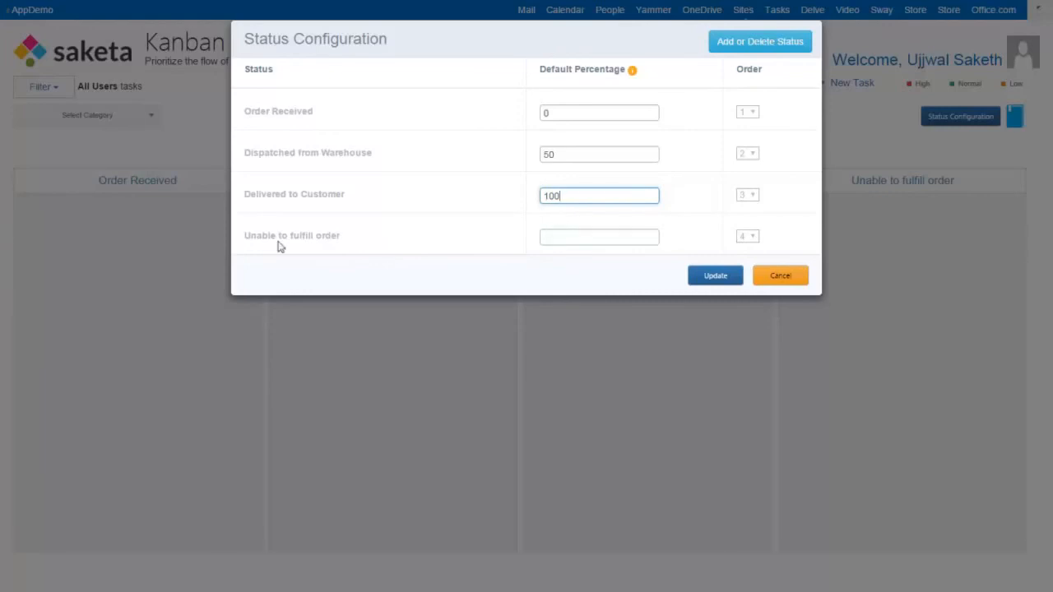
left_click(703, 277)
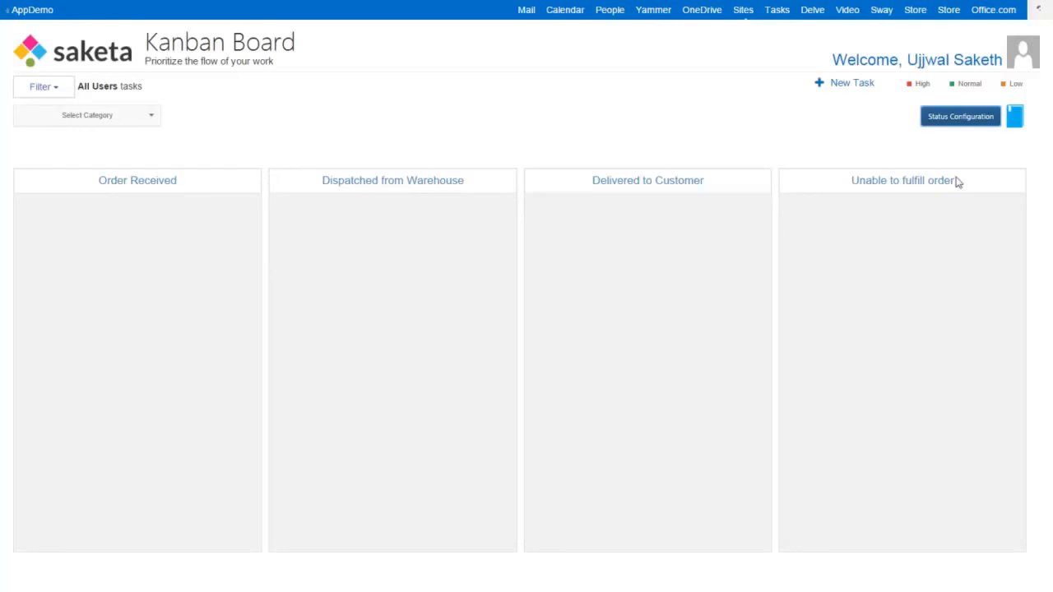
- Review the board's saved status percentages and editable status list, and close the configuration without changes
left_click(950, 123)
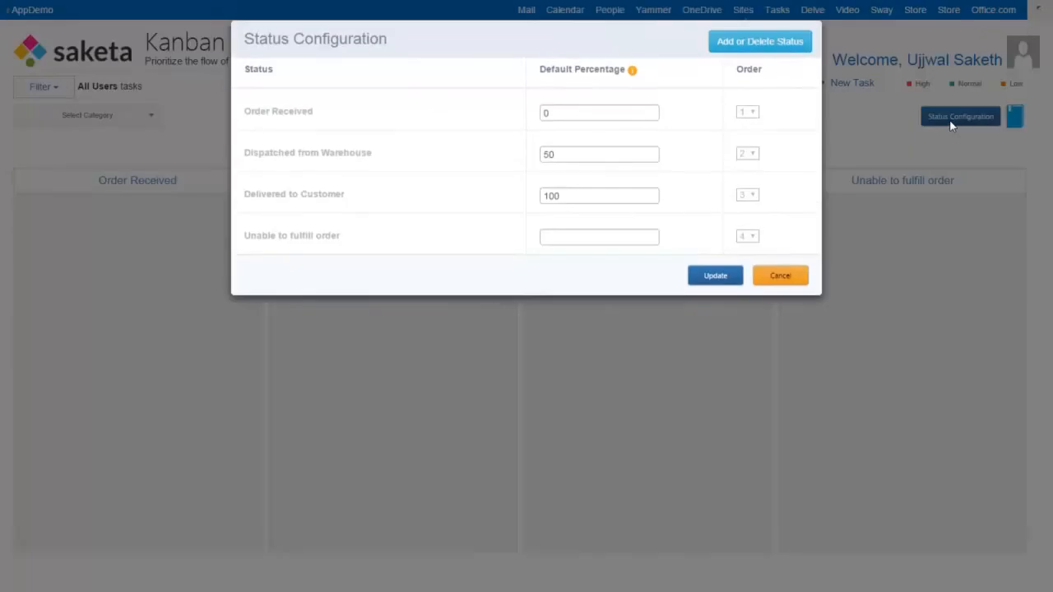
left_click(761, 44)
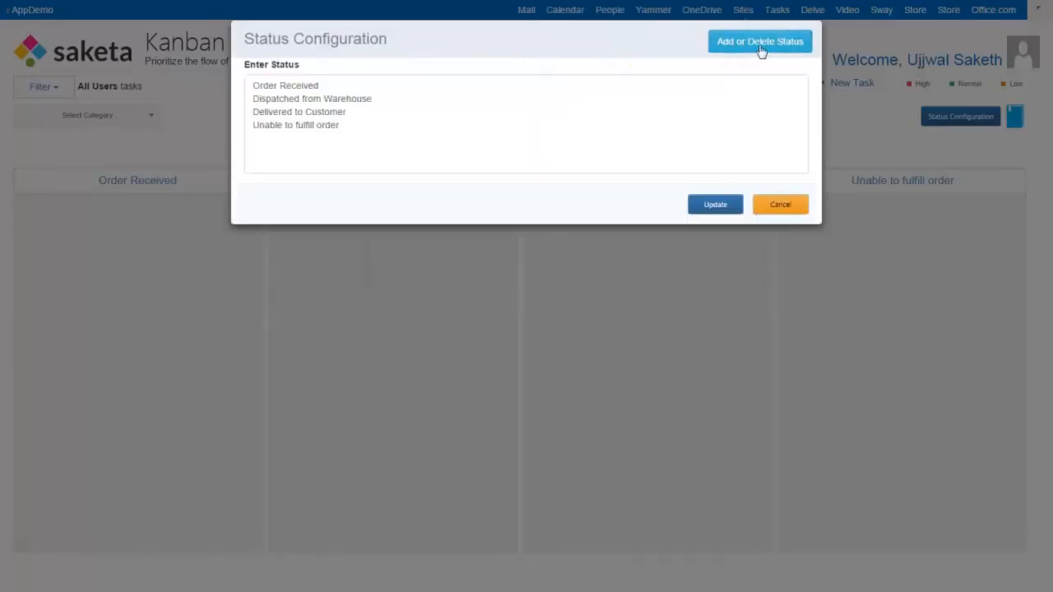
left_click(781, 207)
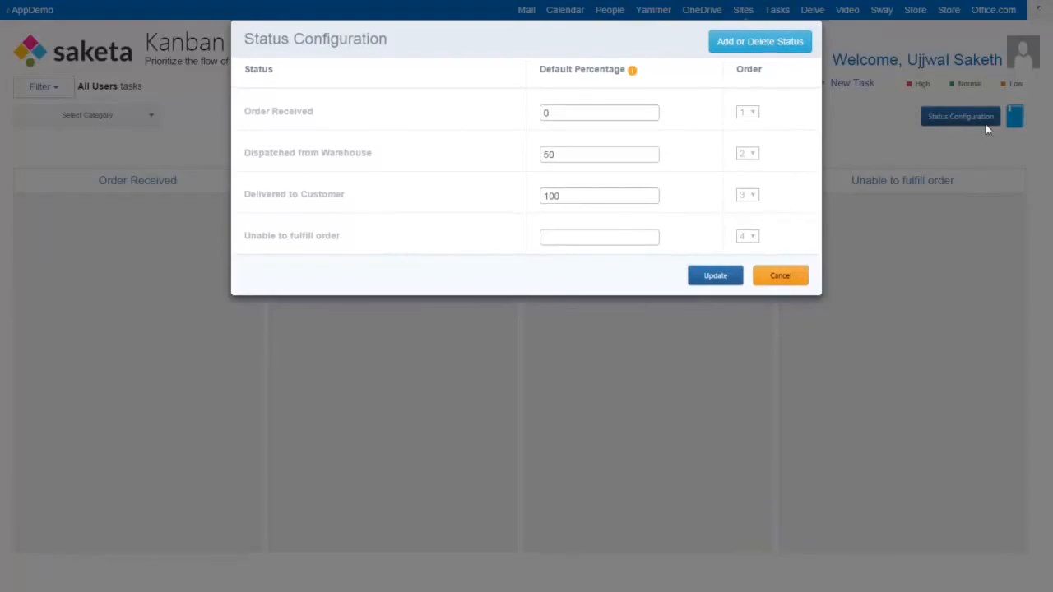
left_click(766, 276)
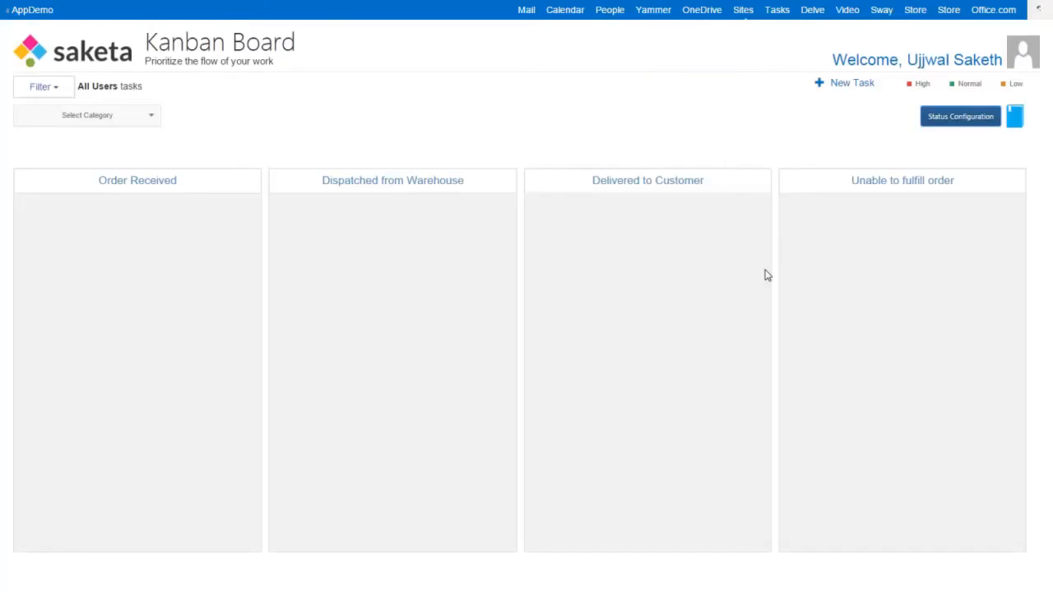